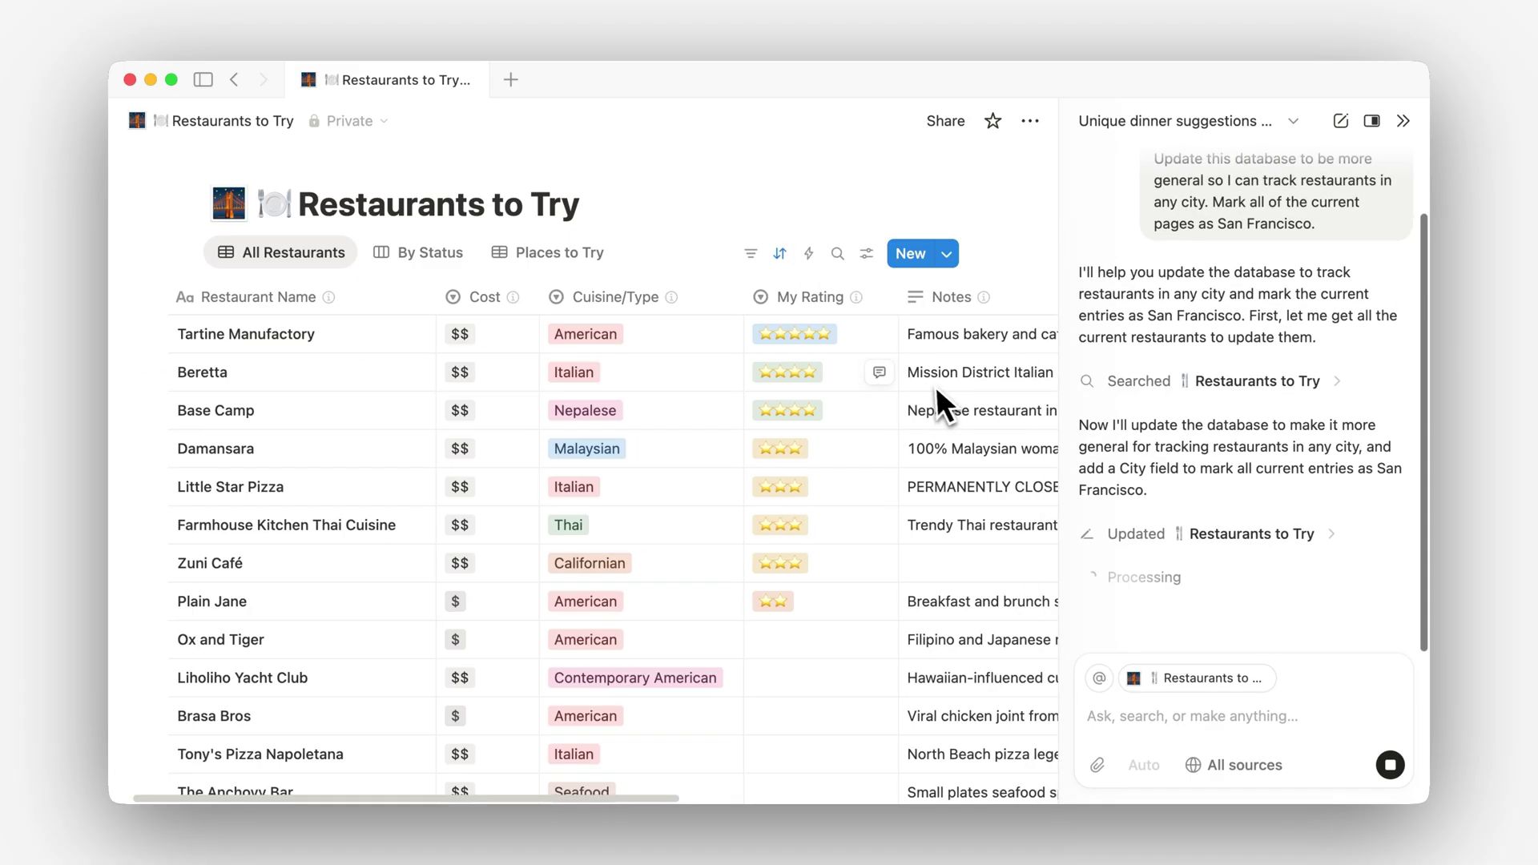
scroll(933, 385, right, 10)
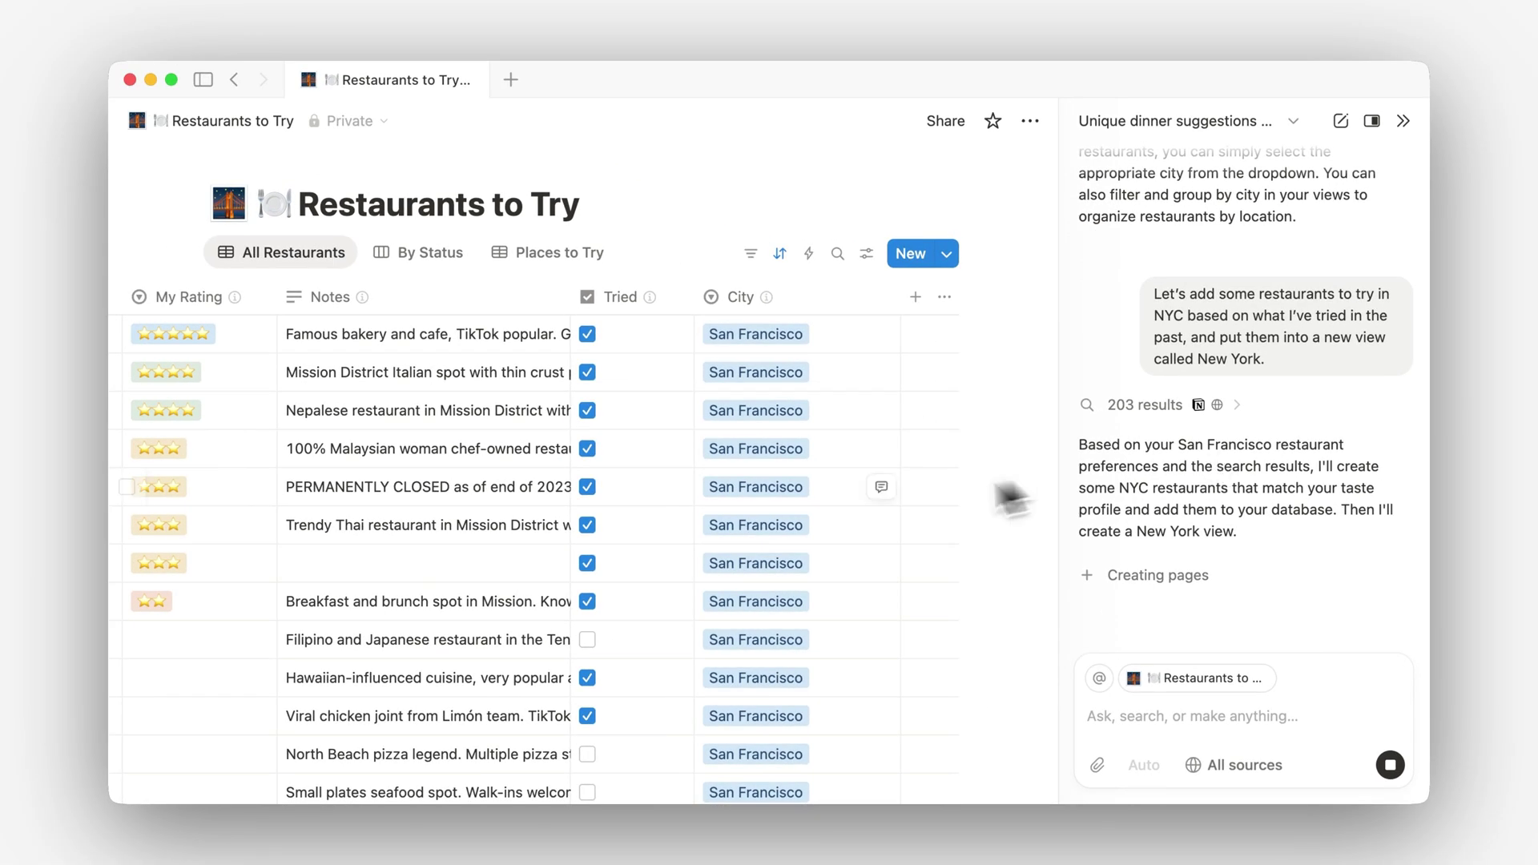
scroll(937, 500, left, 5)
scroll(880, 502, down, 10)
scroll(881, 503, down, 5)
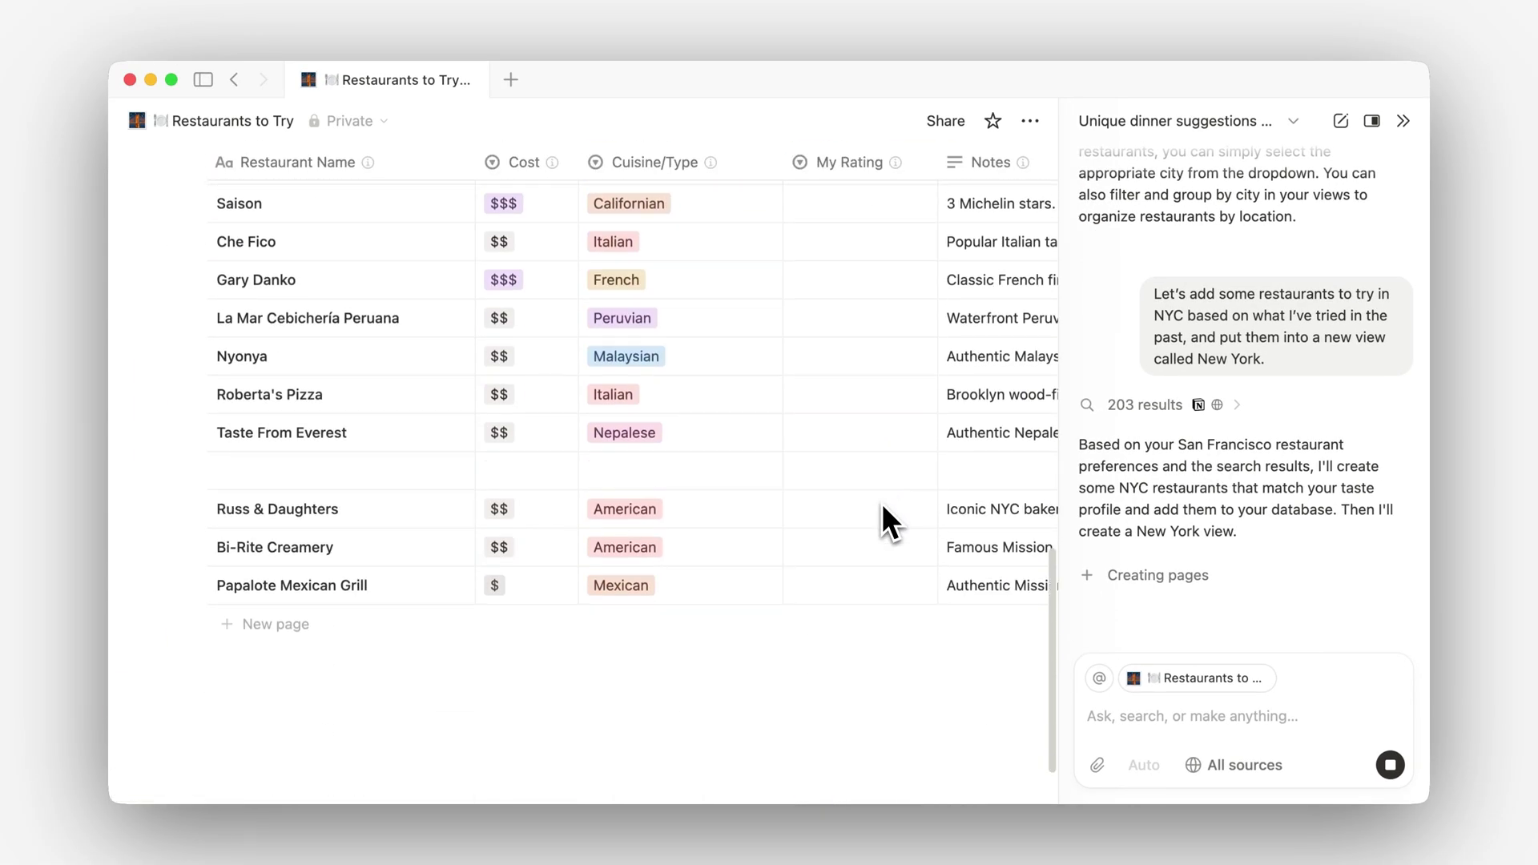
scroll(854, 355, right, 2)
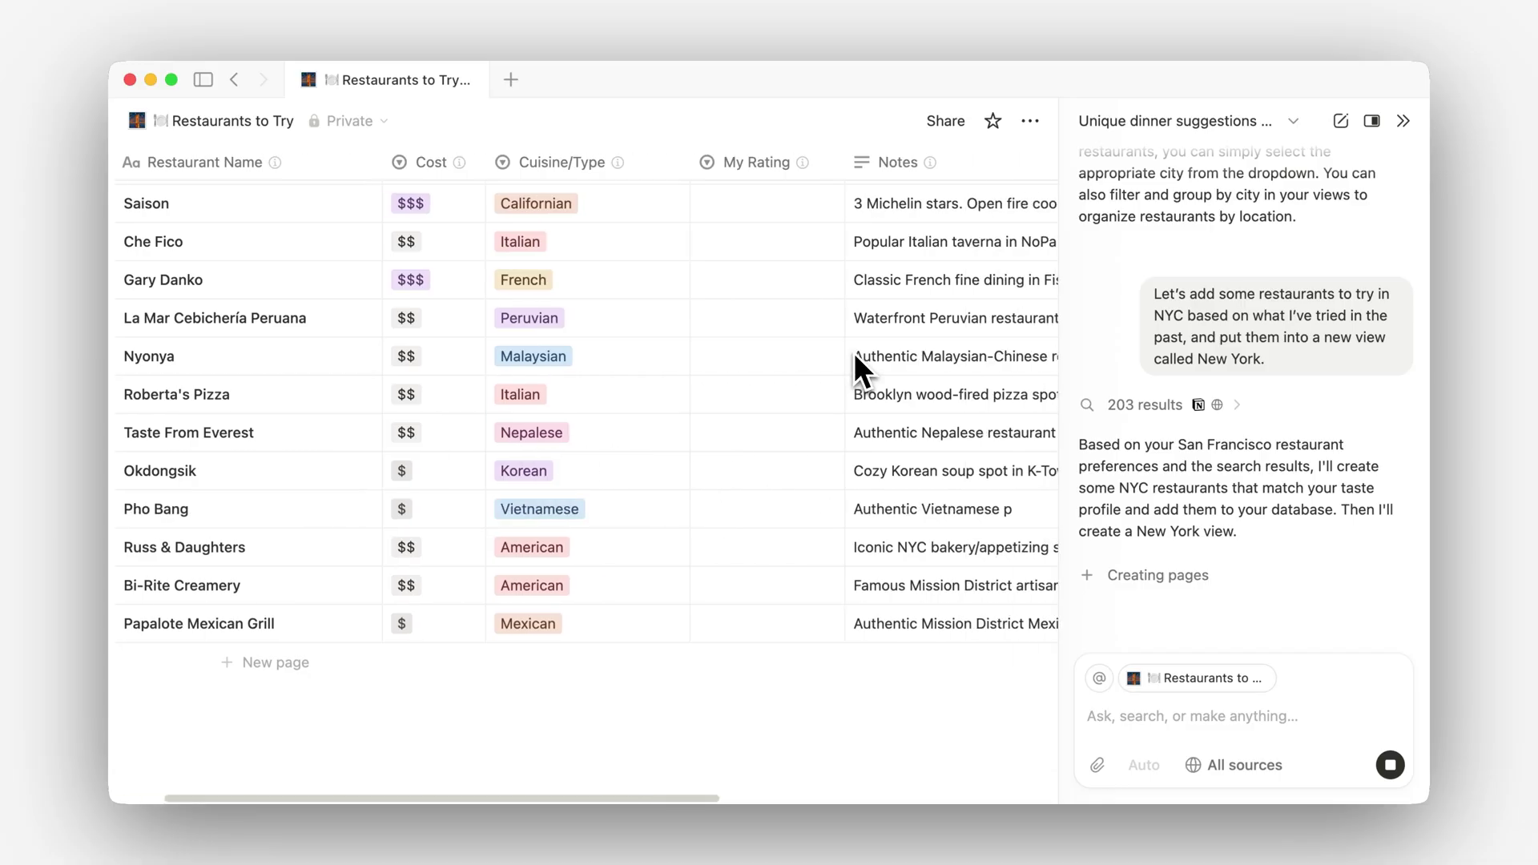
scroll(855, 351, right, 3)
scroll(854, 353, right, 3)
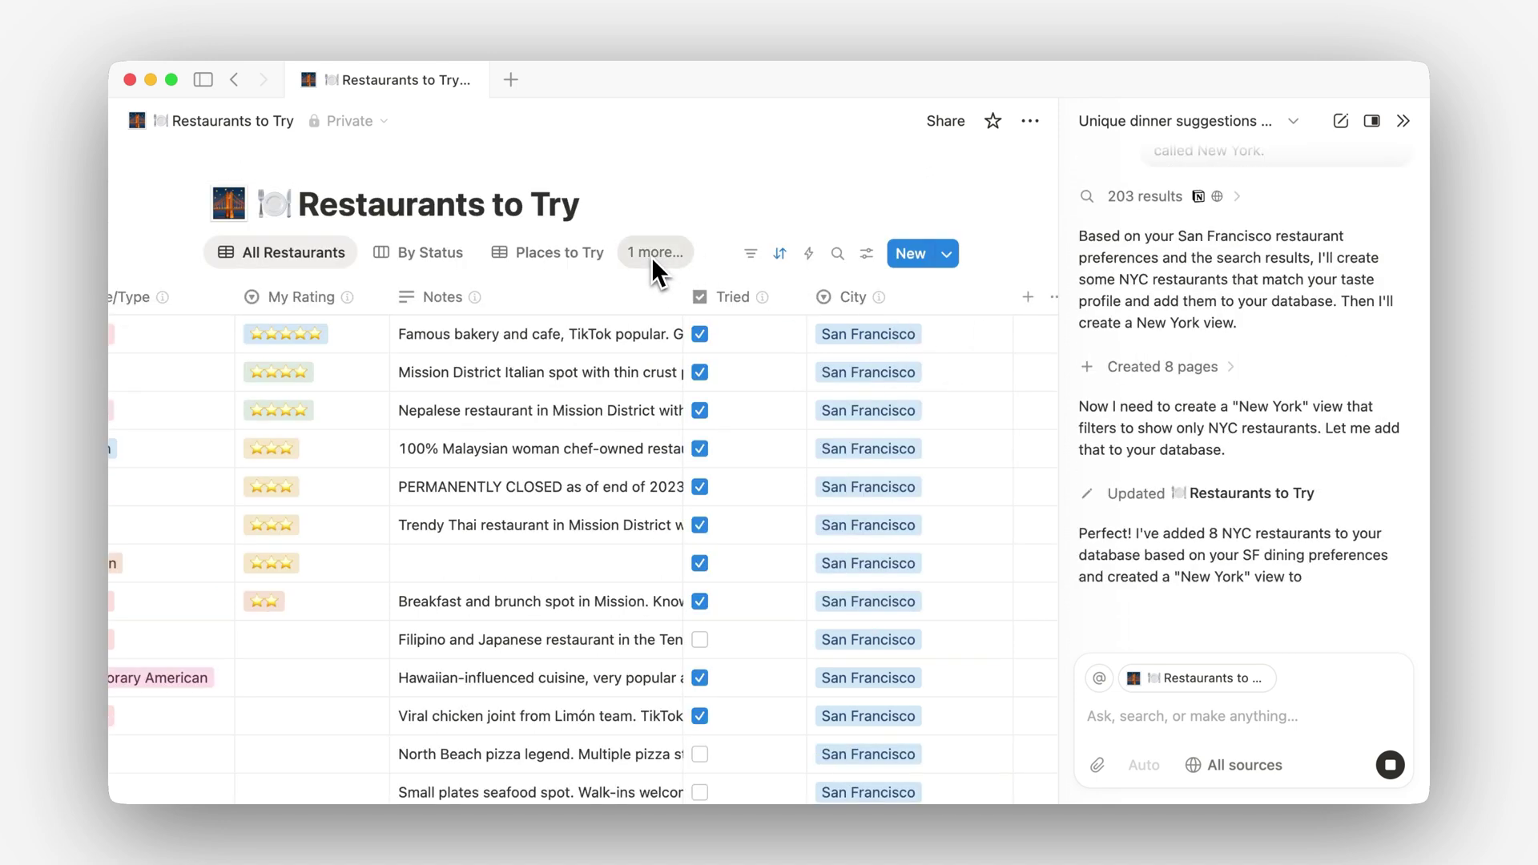
Step: Expand the '1 more...' tab to reveal the hidden database views
click(651, 258)
Step: Switch the Restaurants to Try table to the New York view
click(713, 425)
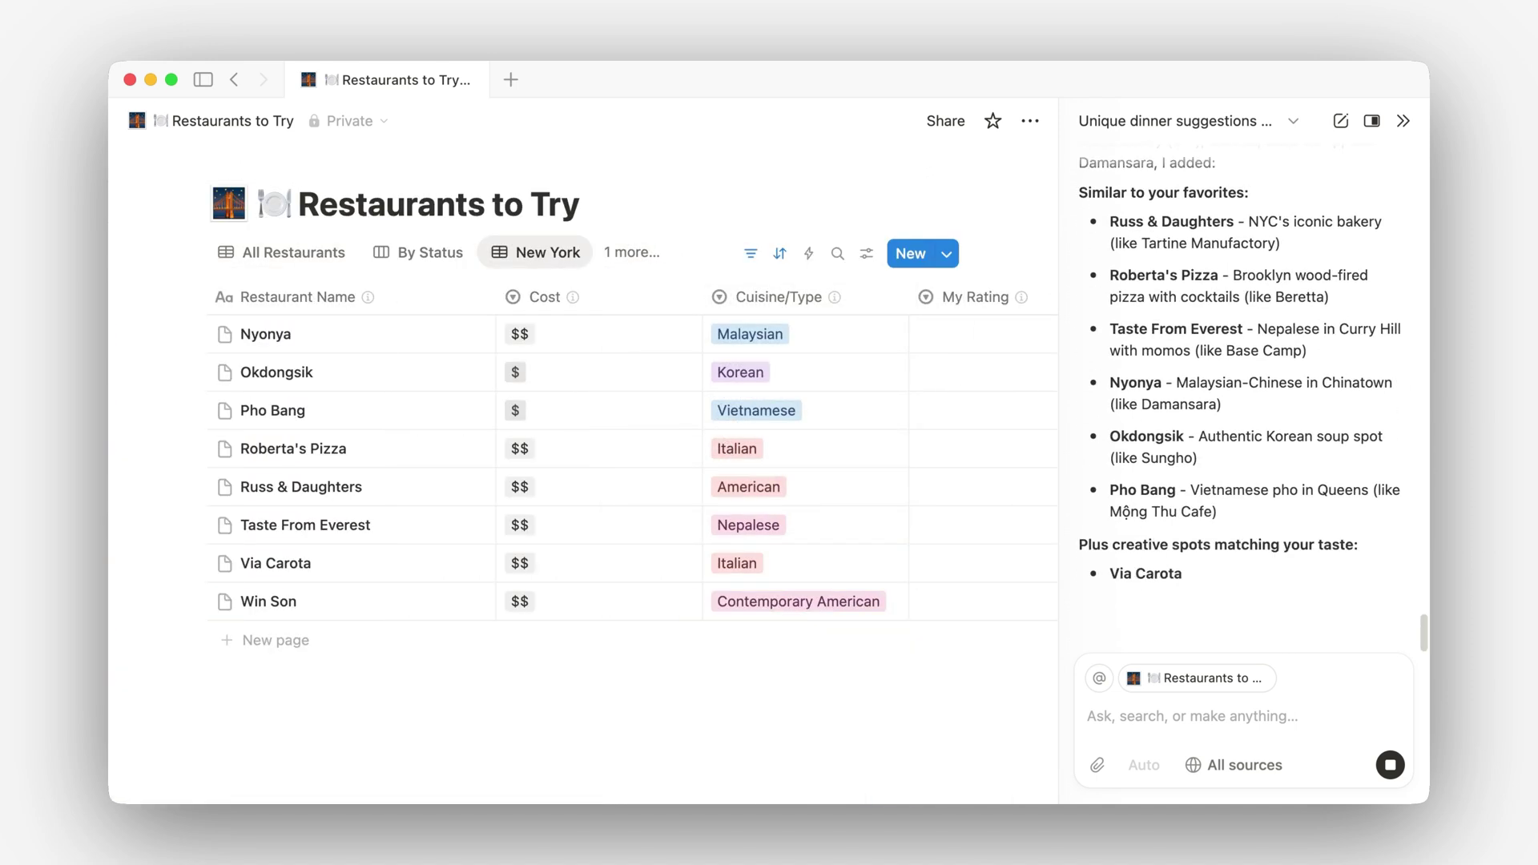
scroll(578, 469, right, 5)
scroll(577, 469, right, 5)
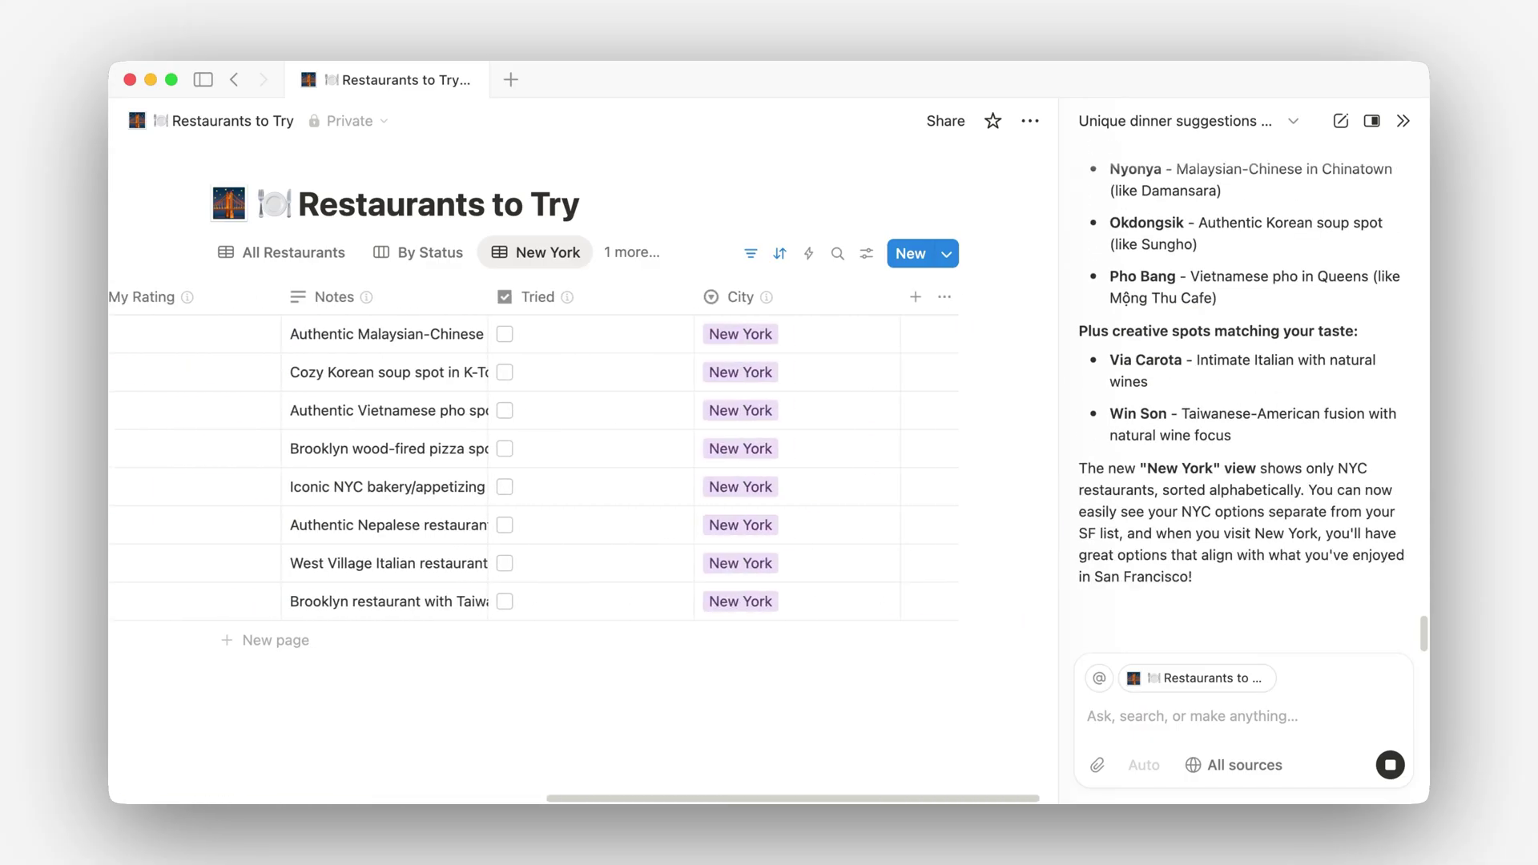